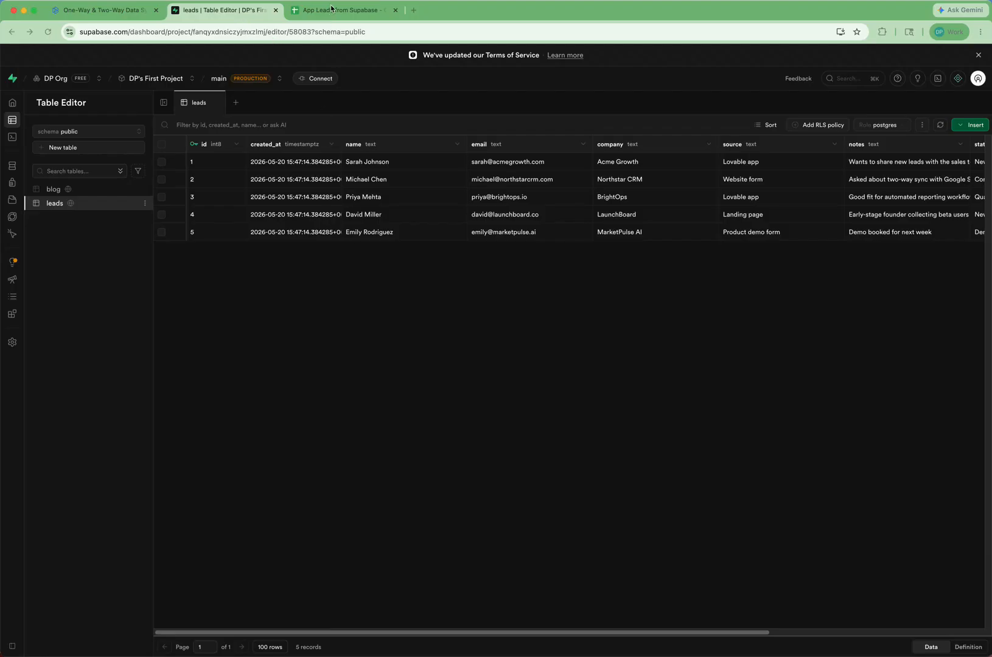
- Compare the App Leads from Supabase spreadsheet in Google Sheets with the leads table in Supabase
left_click(332, 8)
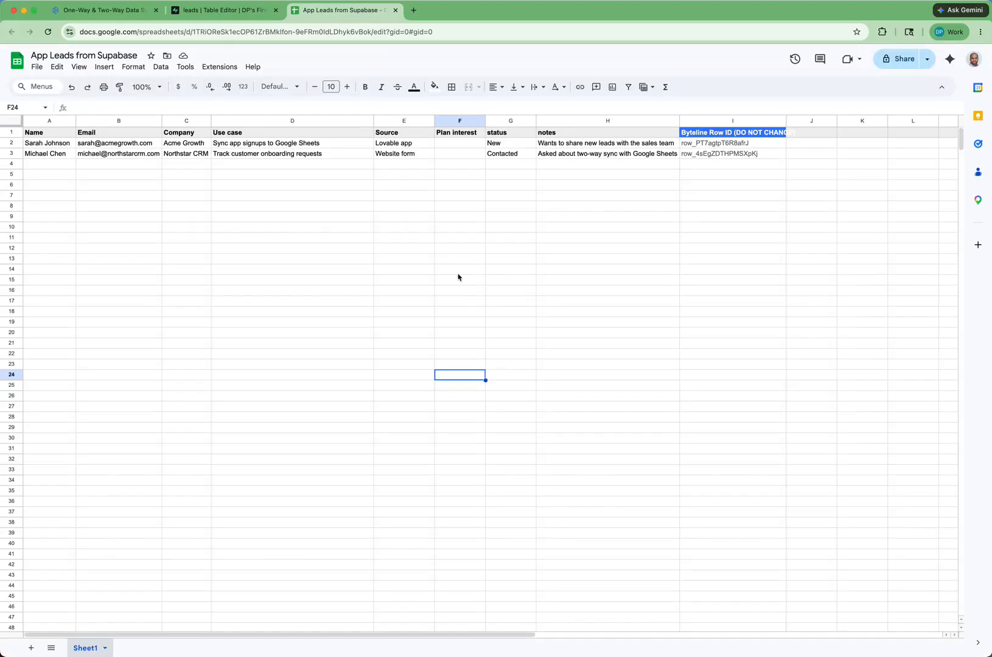
left_click(229, 10)
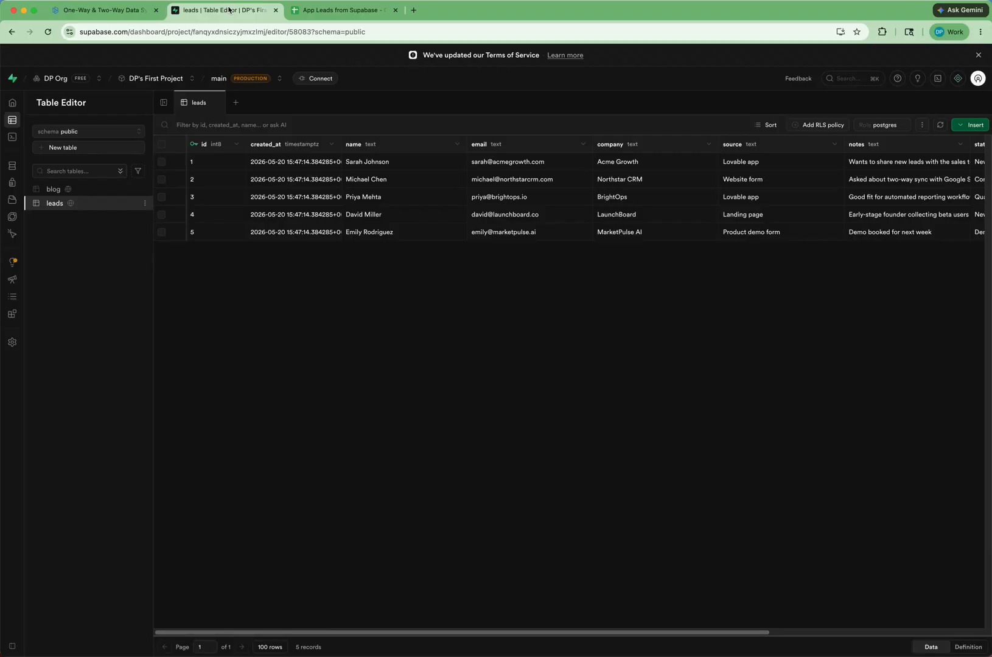
- Switch to Byteline, log in, and create a new sync with Supabase as the first app and Google Sheets as the second
left_click(101, 14)
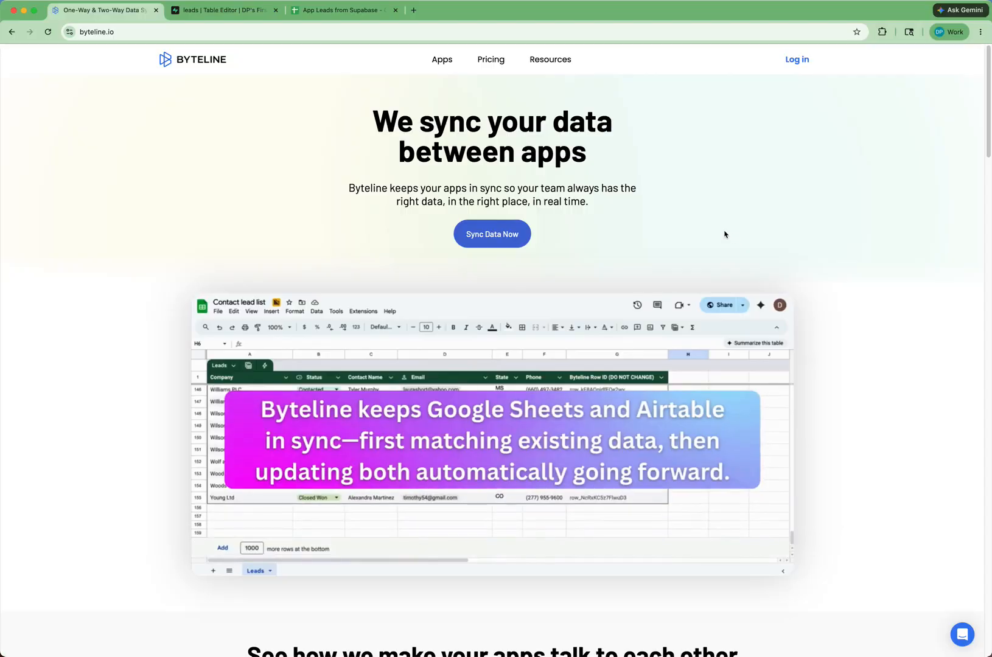
left_click(804, 63)
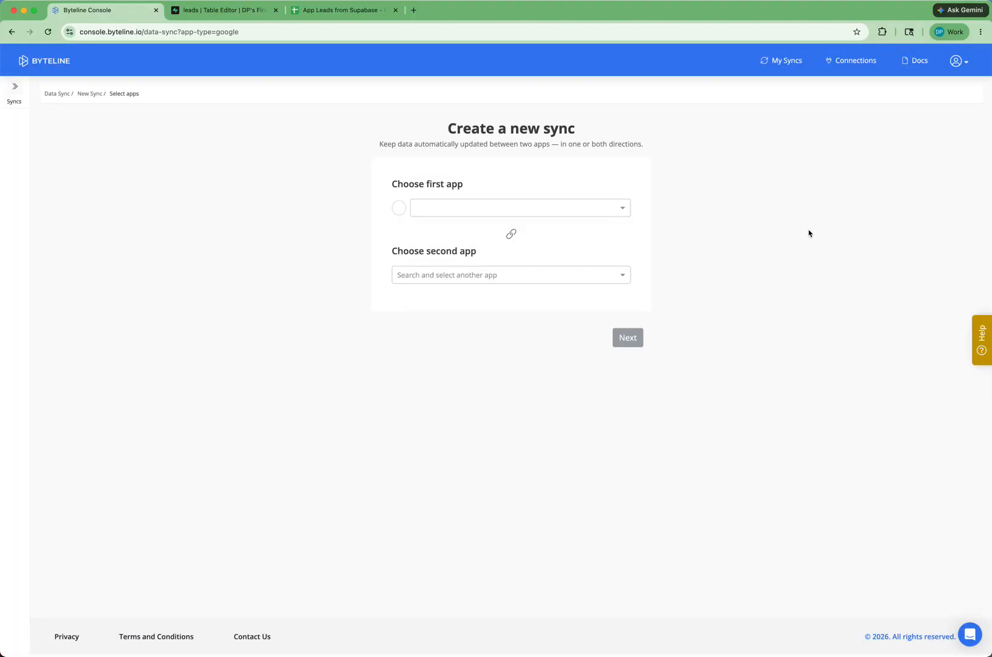
left_click(542, 209)
type("s")
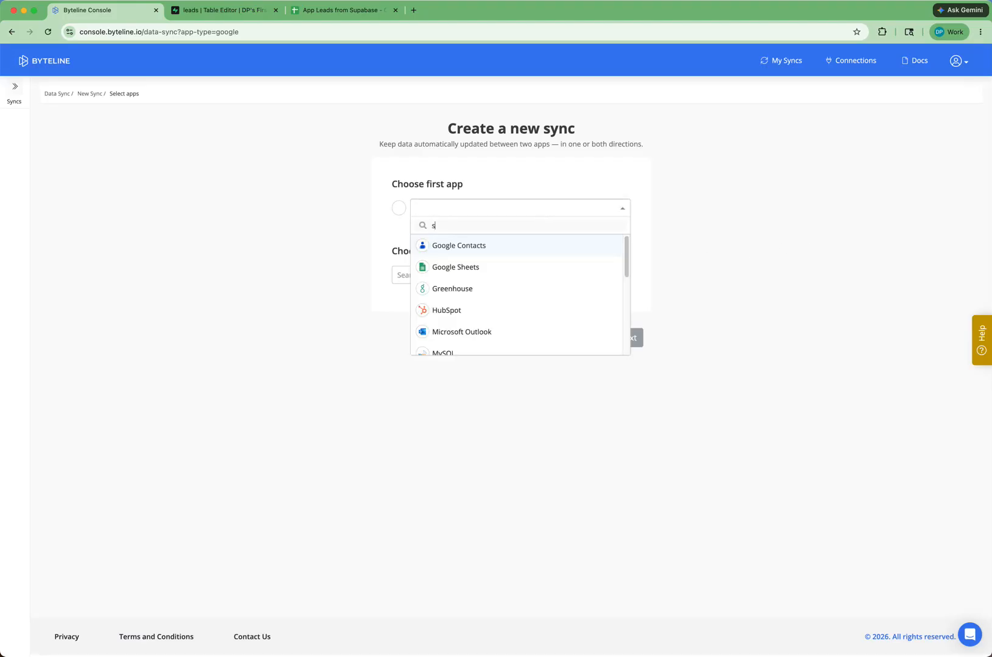
type("up")
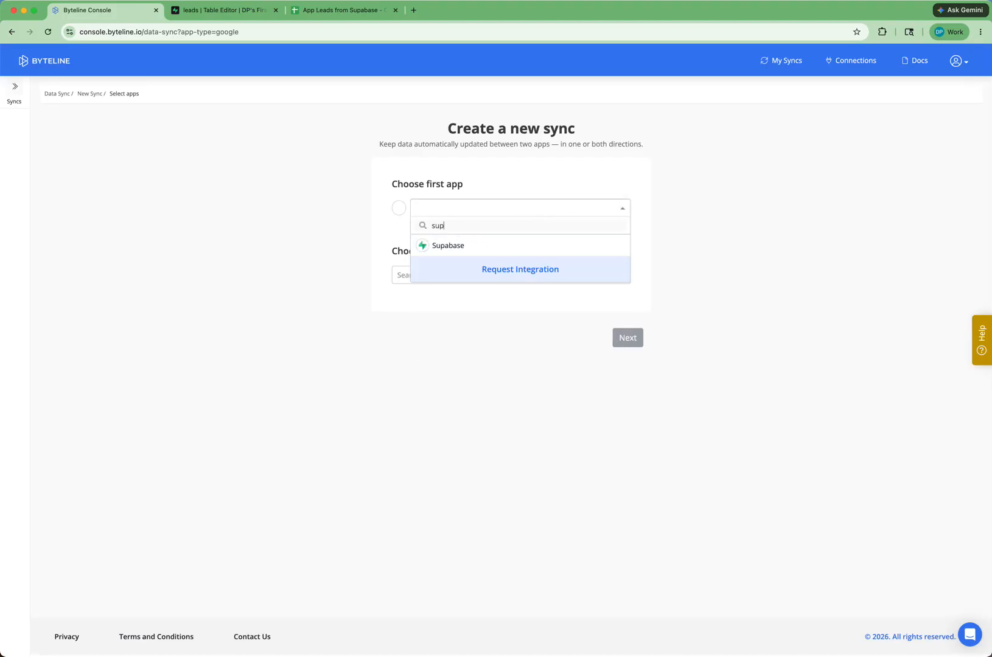
left_click(459, 249)
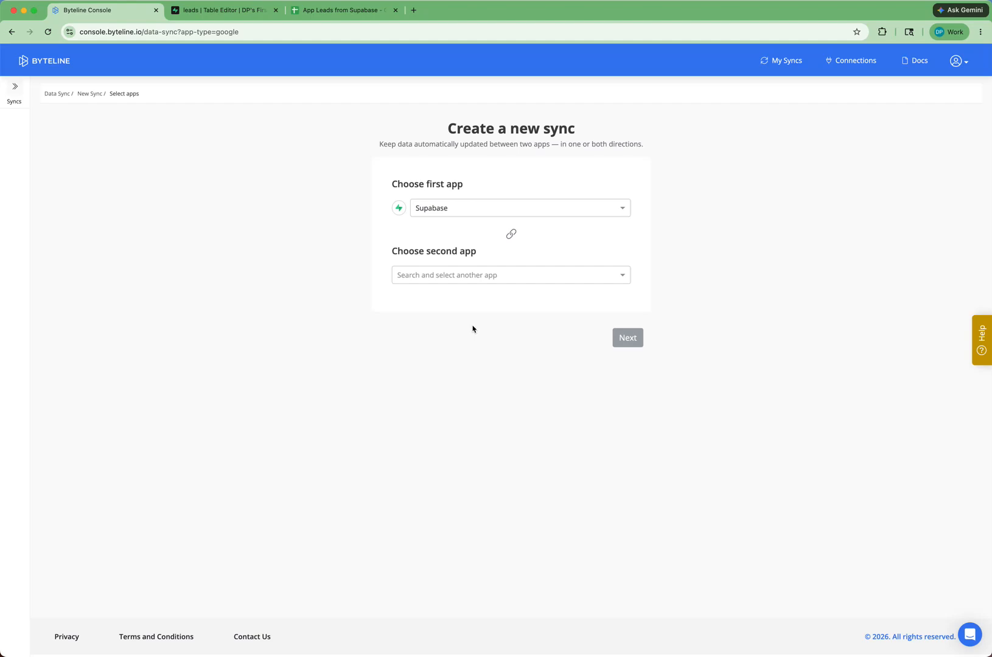
left_click(453, 275)
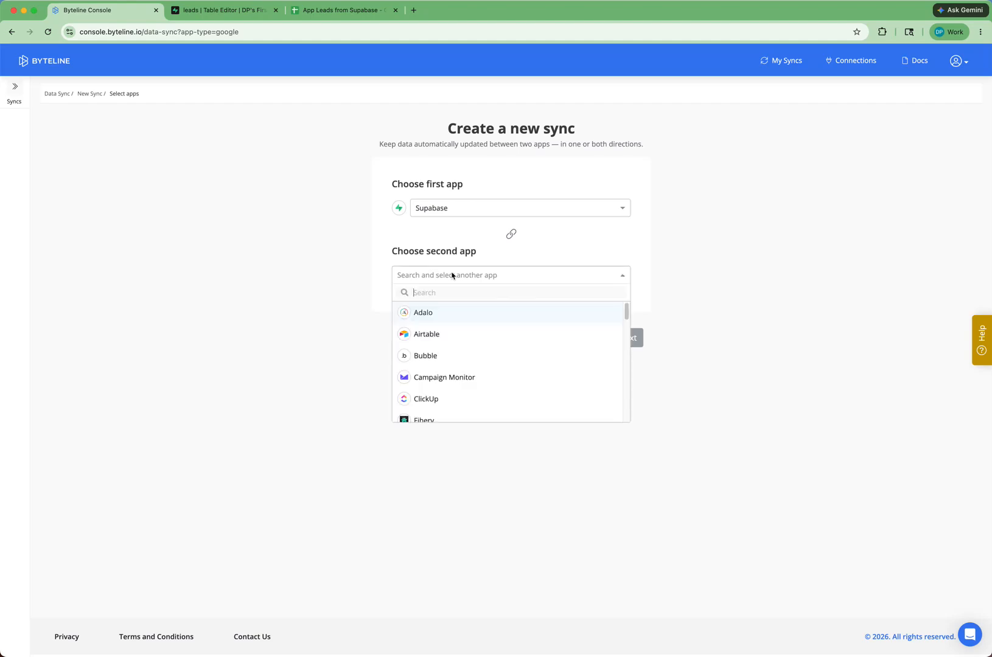
type("go")
left_click(439, 314)
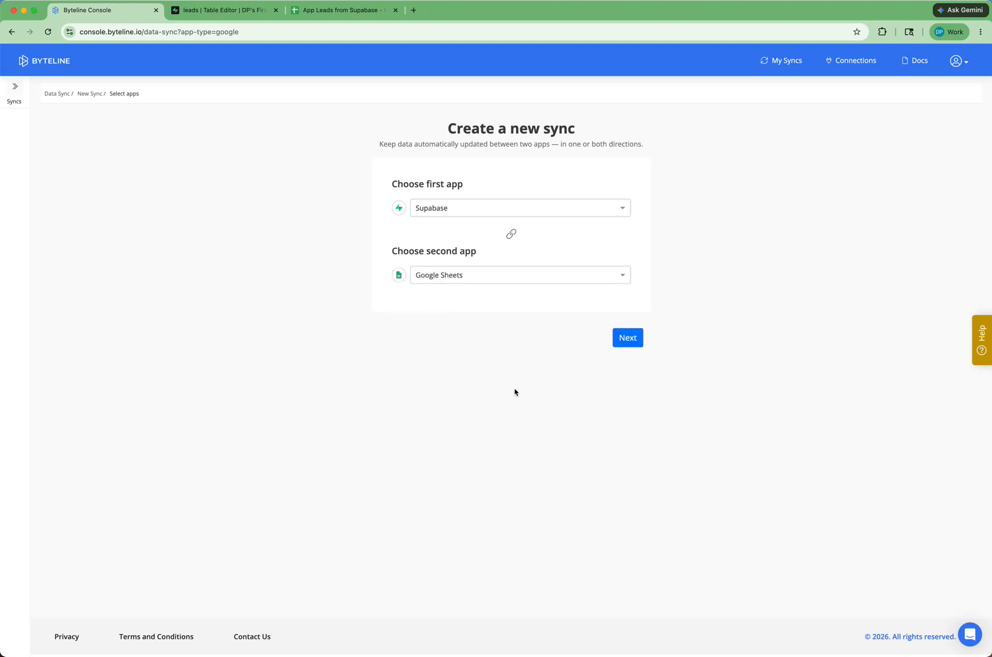
left_click(627, 339)
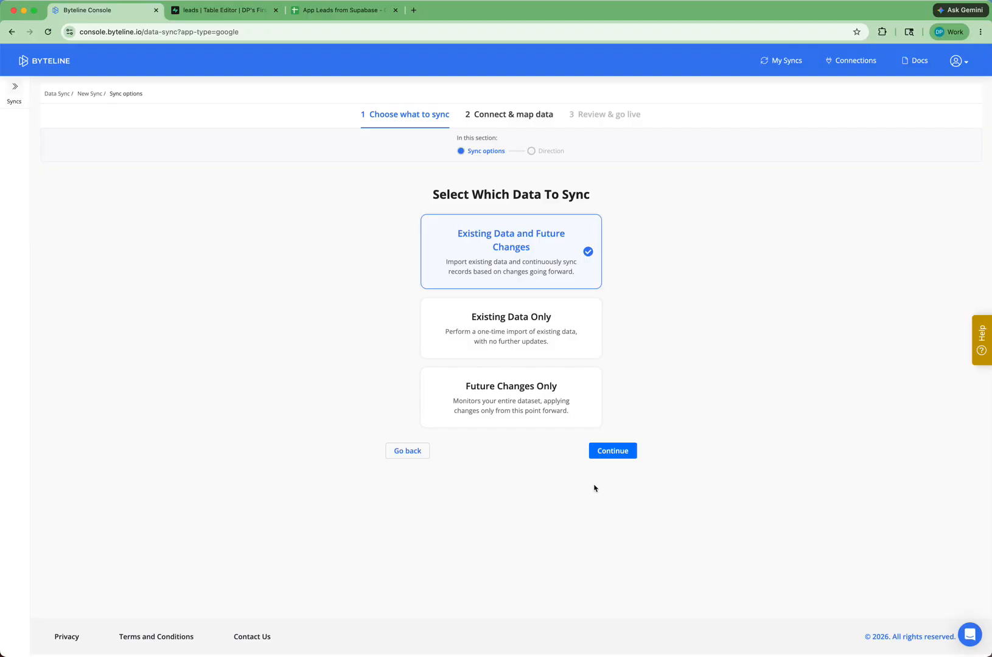
- Sync existing data and future changes two-way, using Supabase to Google Sheets as the direction for existing records
left_click(612, 453)
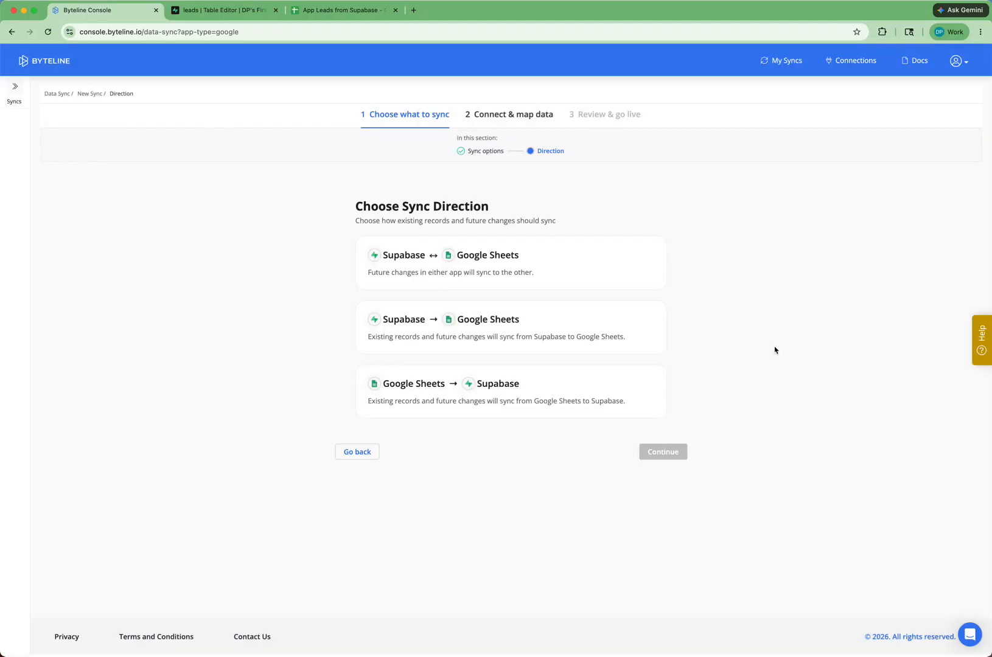
left_click(558, 260)
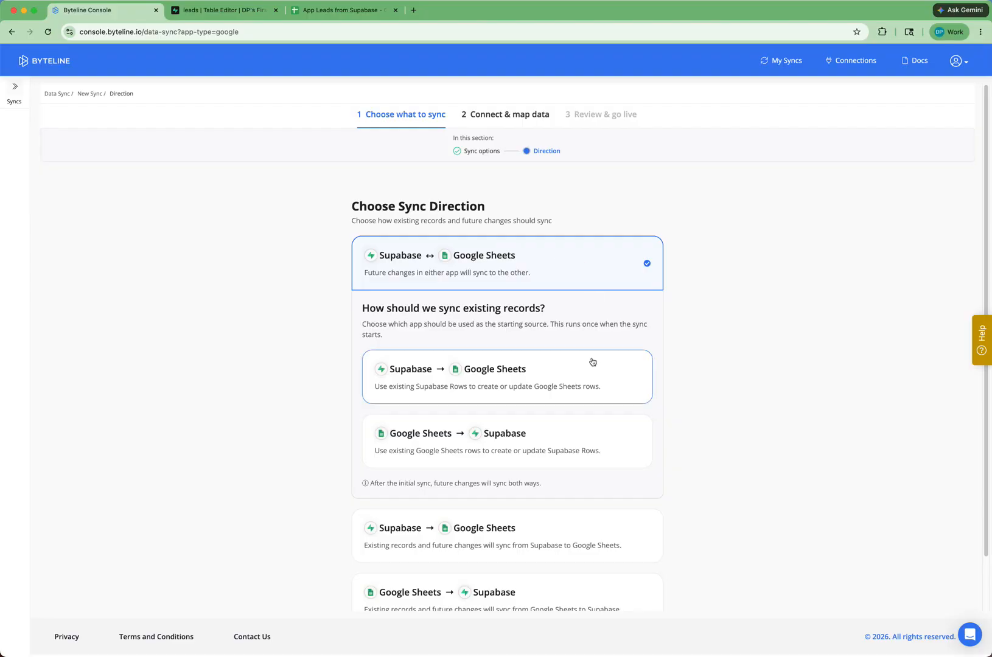
left_click(495, 372)
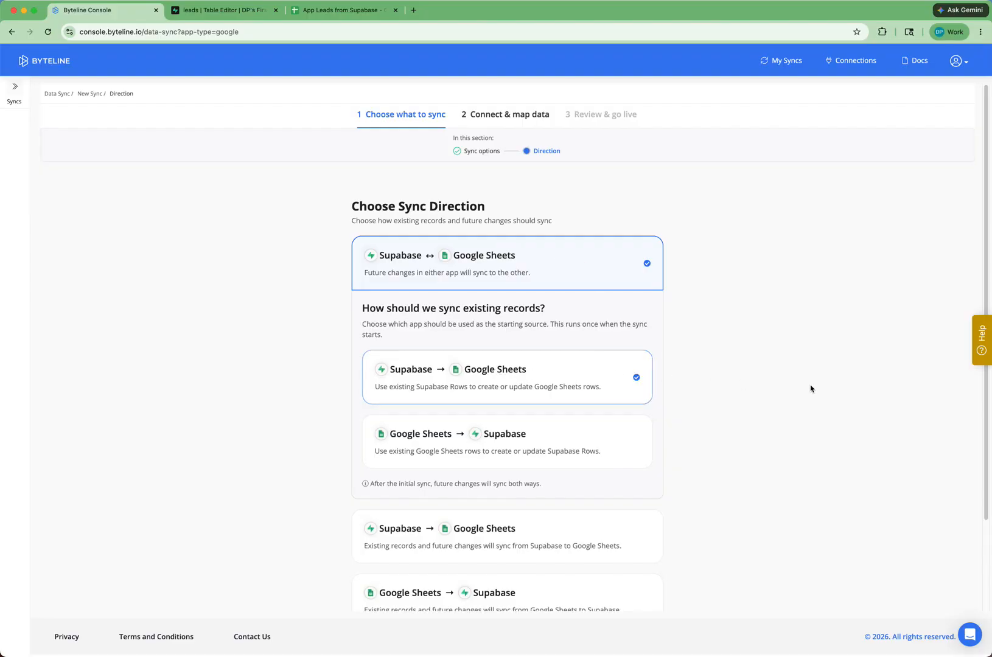
scroll(811, 388, "down", 3)
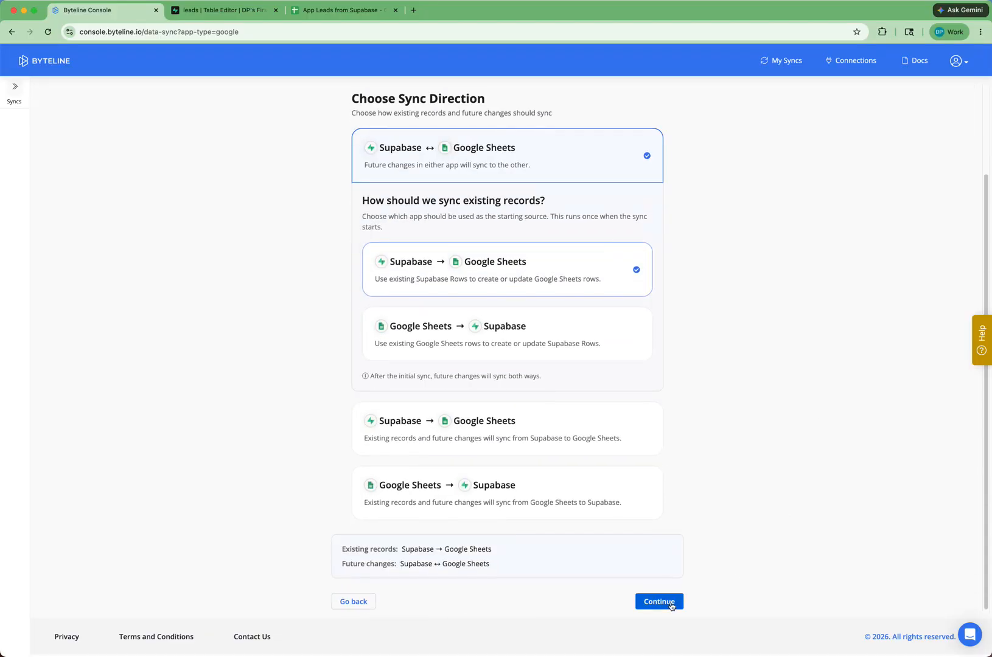
left_click(669, 604)
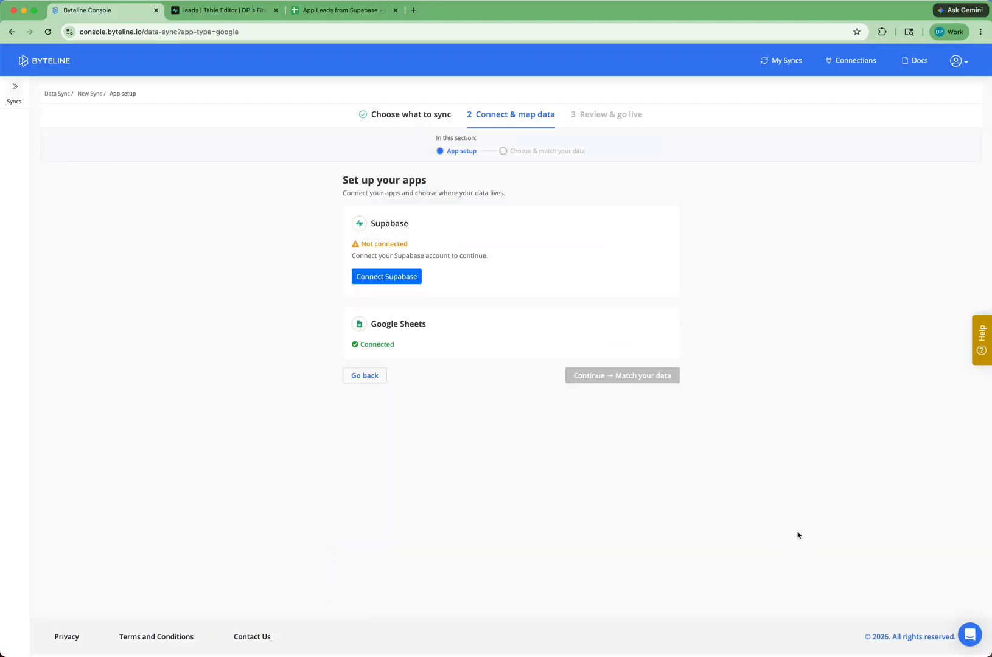
- Connect the Supabase account by authorizing its API access for Byteline, and close the authorization window
left_click(384, 279)
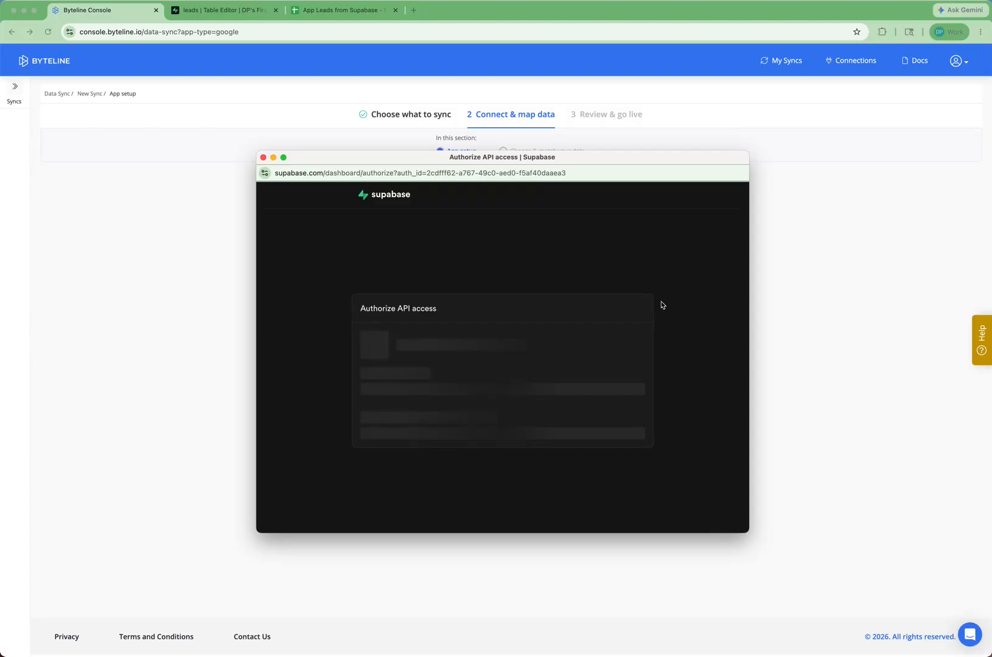
left_click(607, 506)
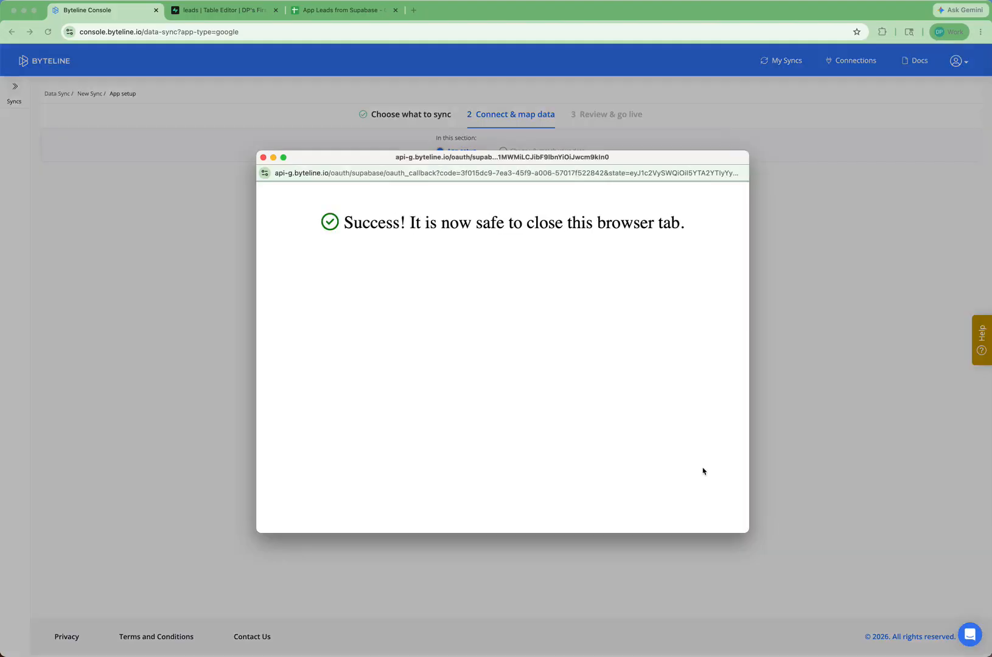
left_click(263, 157)
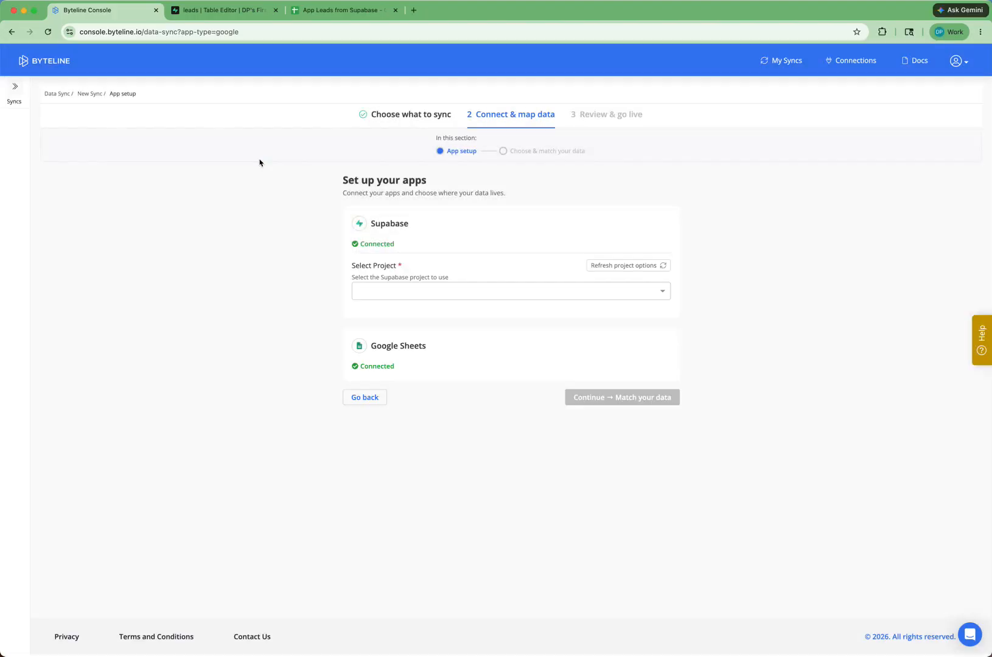
- Choose DP's First Project and its public schema for Supabase, and continue to data matching
left_click(407, 291)
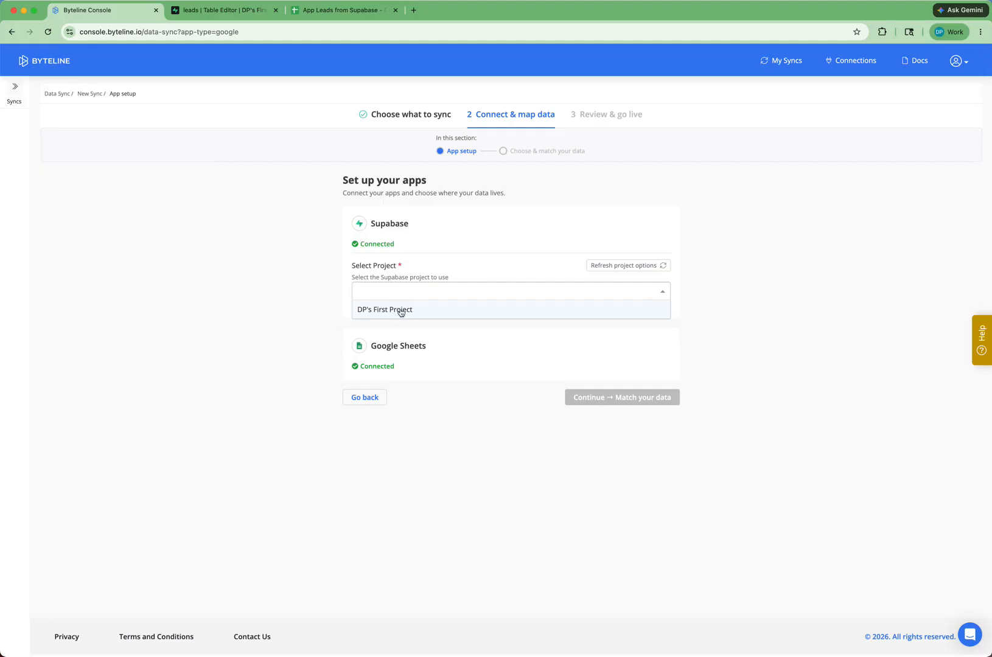
left_click(397, 309)
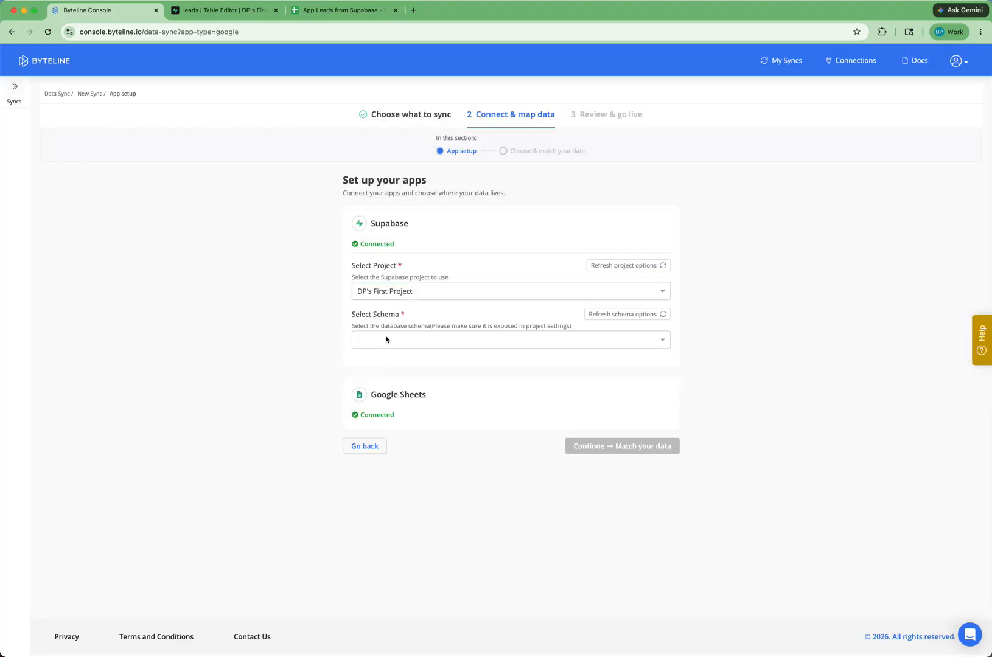
left_click(386, 340)
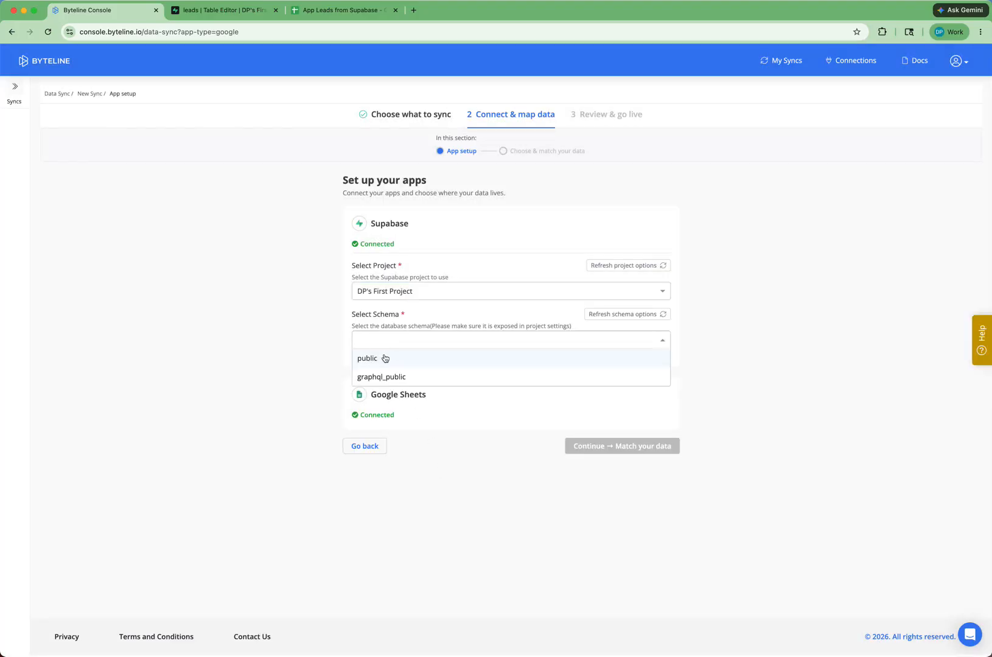
left_click(386, 357)
left_click(593, 457)
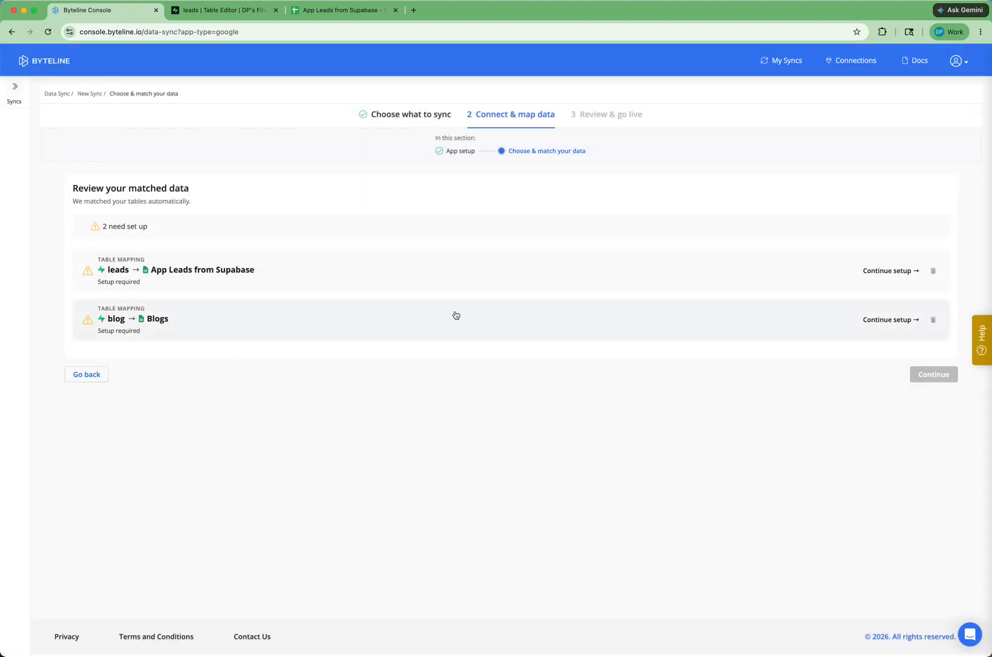
- Delete the blog to Blogs table mapping and map the leads table to Sheet1 of App Leads from Supabase
left_click(933, 320)
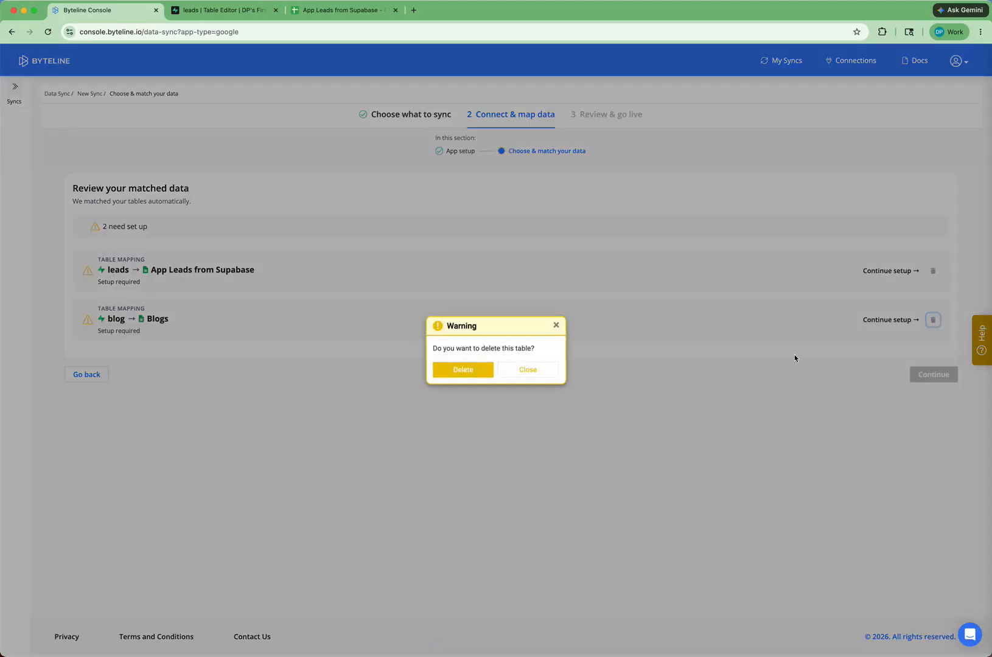
left_click(461, 371)
left_click(185, 249)
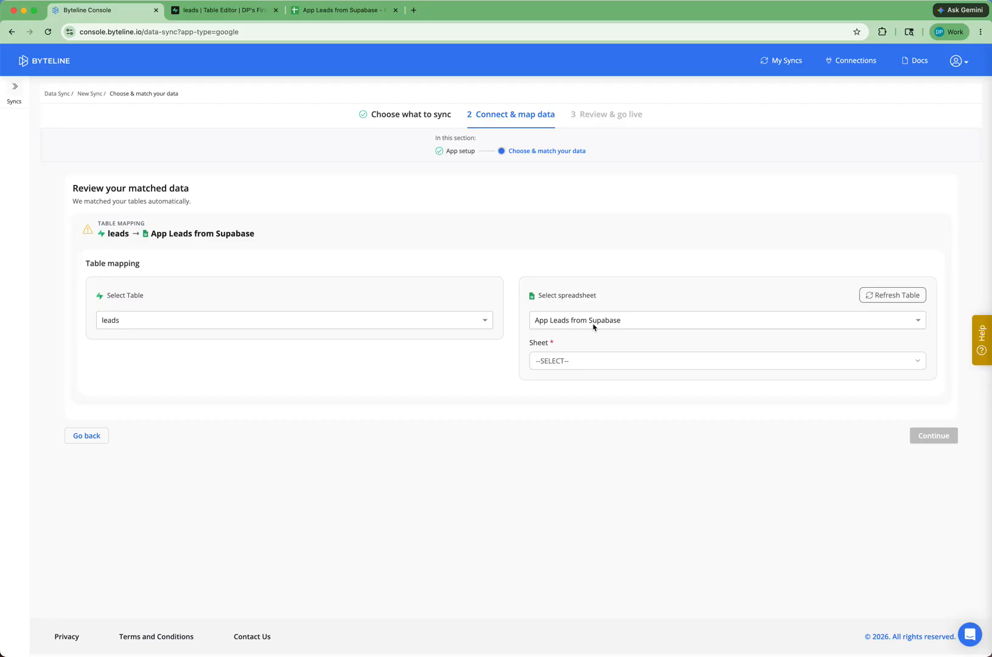
left_click(565, 357)
left_click(561, 373)
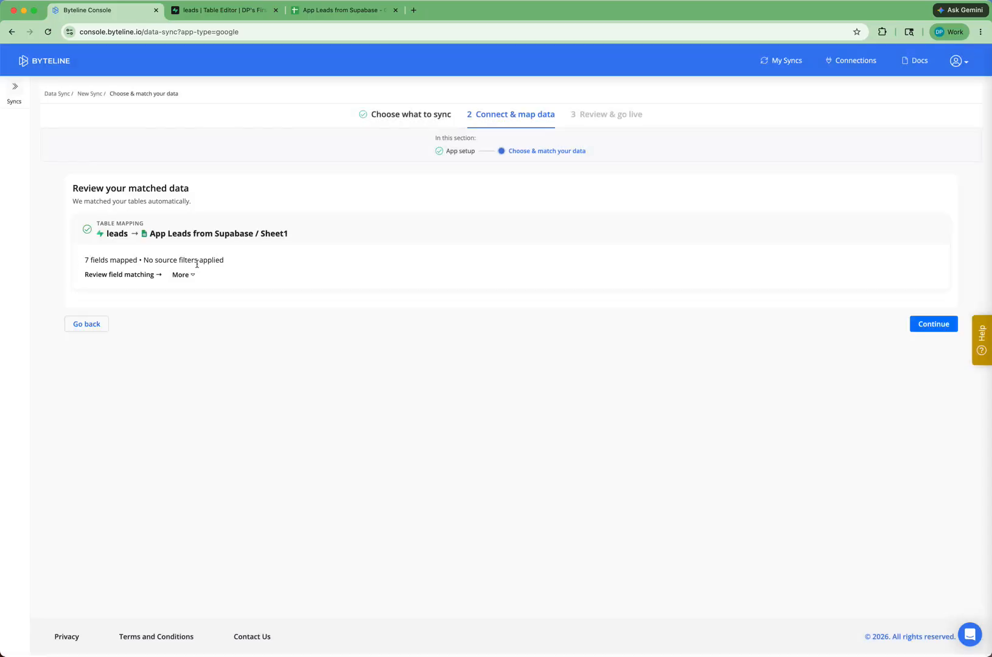
- Review the field matching between leads and App Leads from Supabase, accept it, and start the sync
left_click(114, 275)
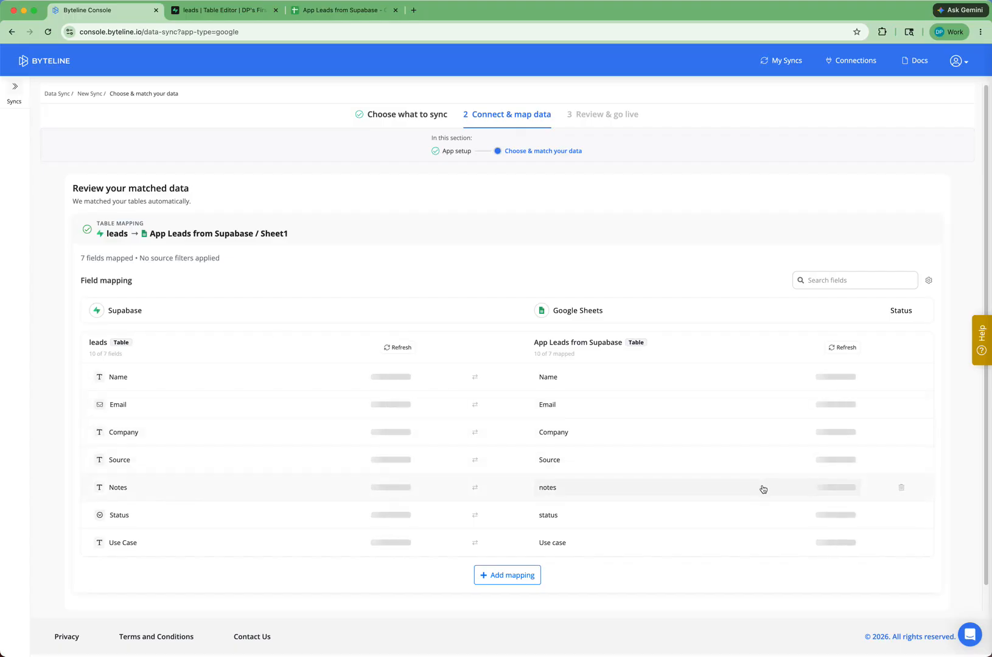
scroll(764, 490, "down", 1)
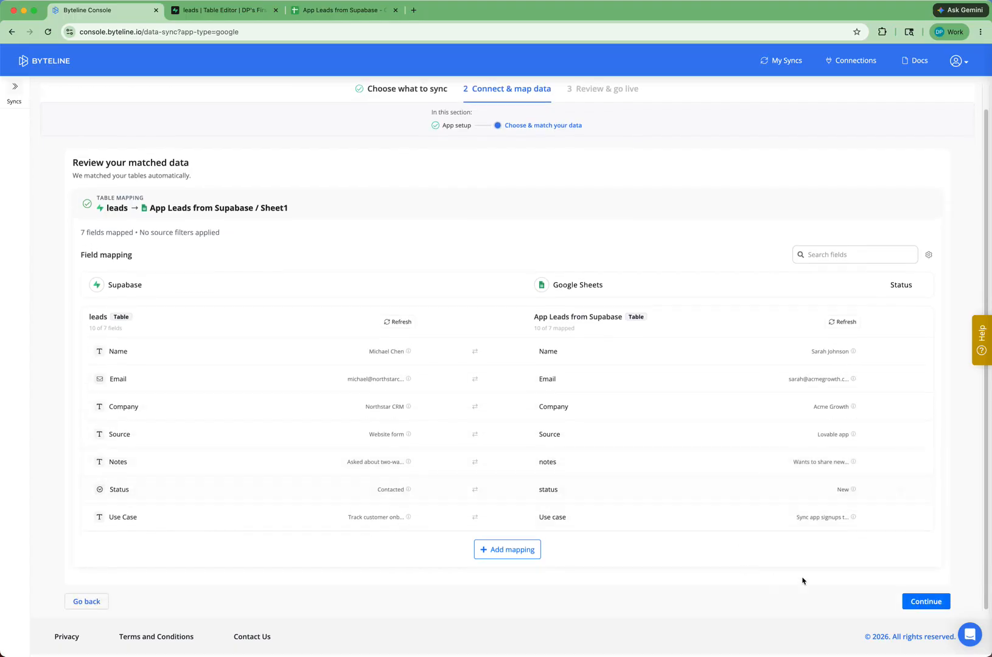
left_click(928, 603)
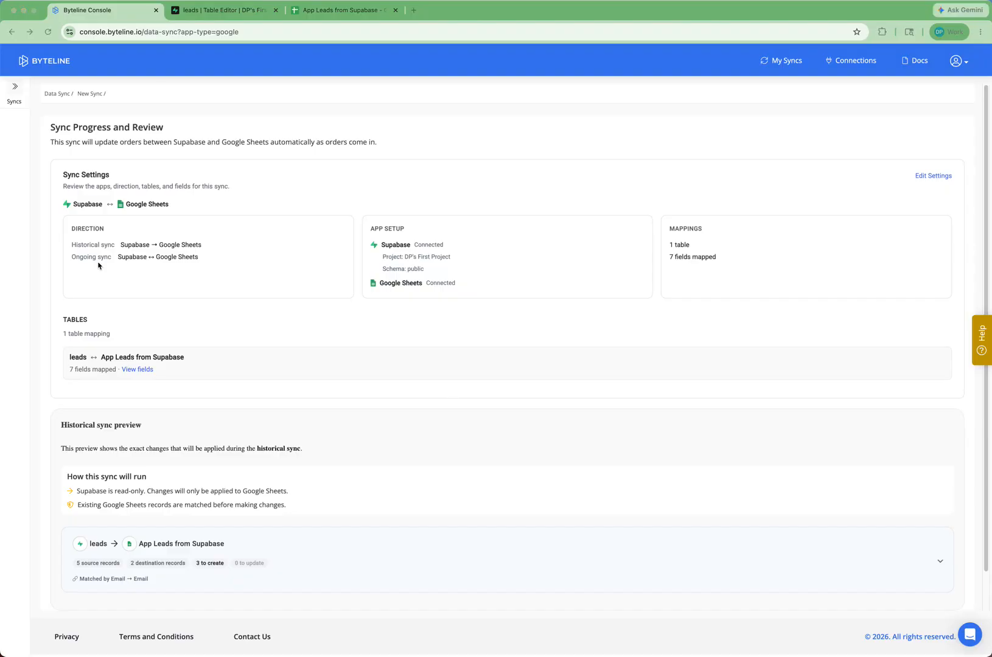
scroll(478, 319, "down", 1)
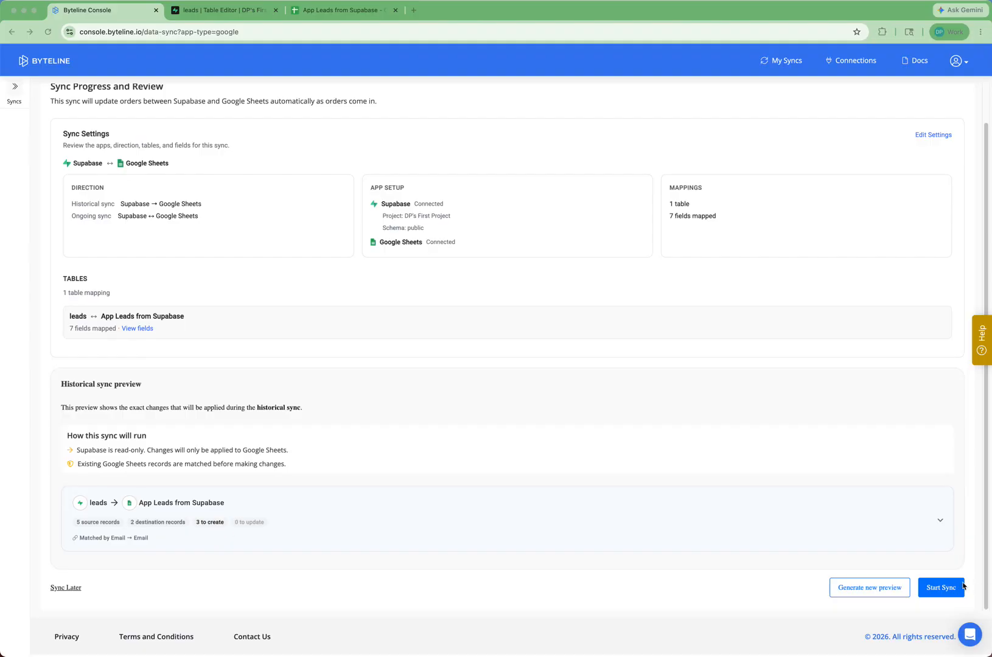
left_click(945, 588)
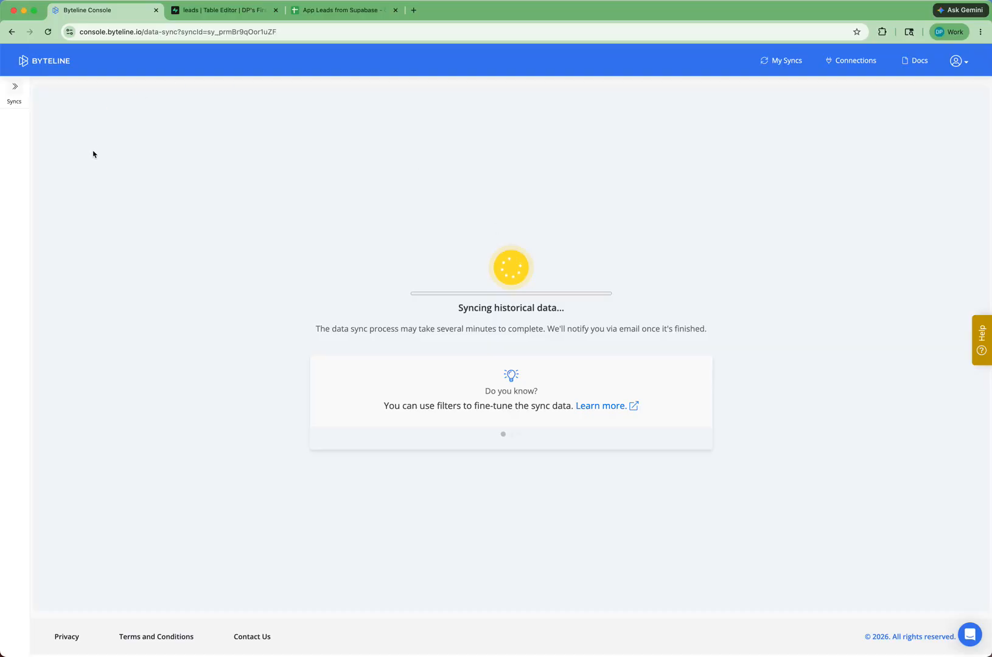
- Check the synced rows in the Google Sheets spreadsheet against the records in the Supabase leads table
left_click(210, 13)
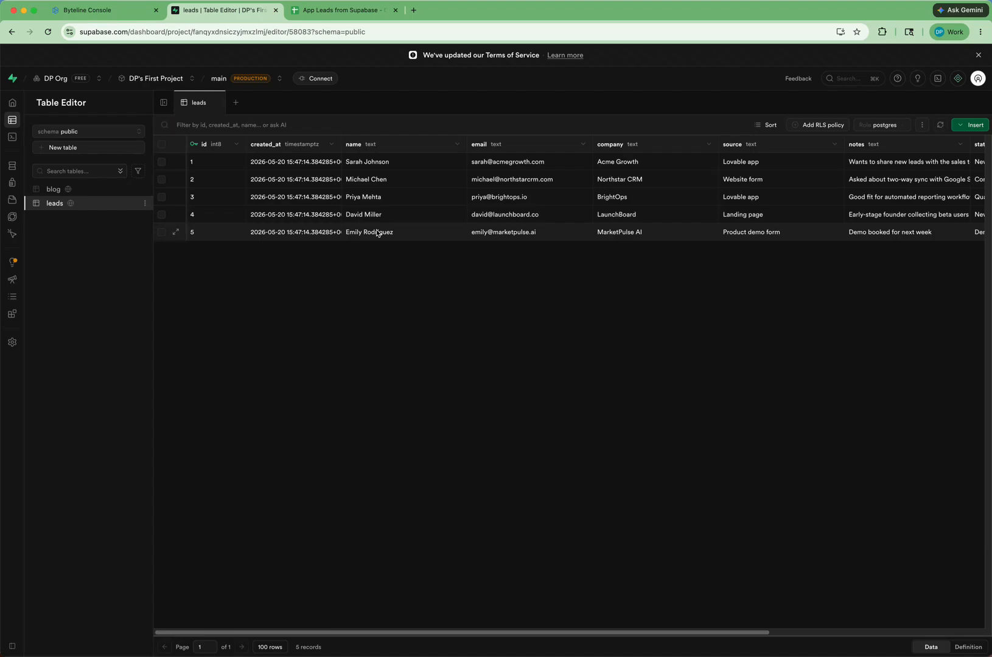
left_click(319, 7)
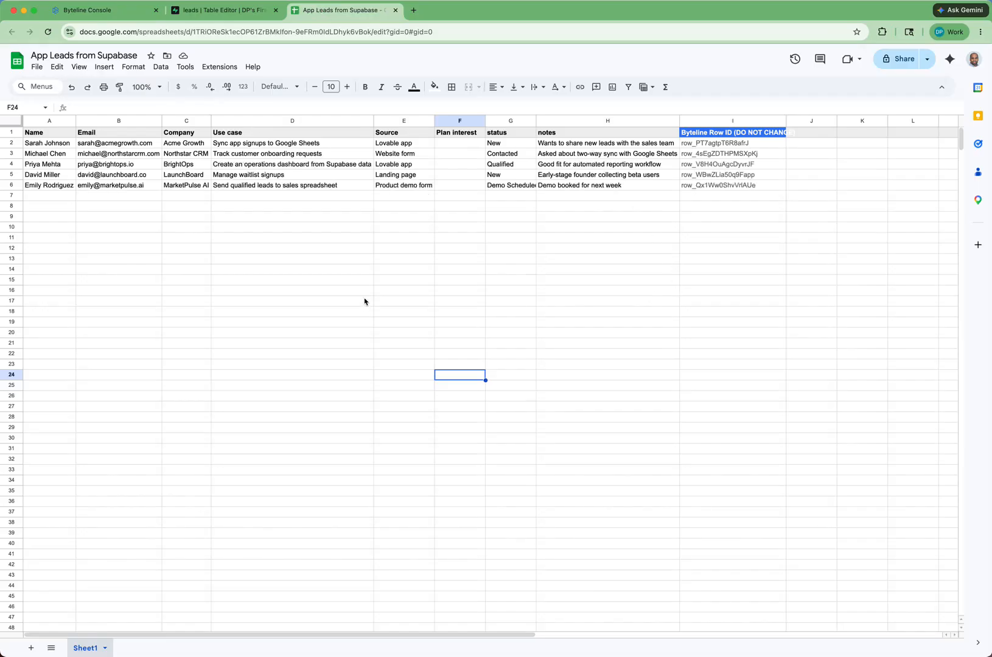
- Return to Byteline and examine the column values of the first entry in the record change history
left_click(84, 10)
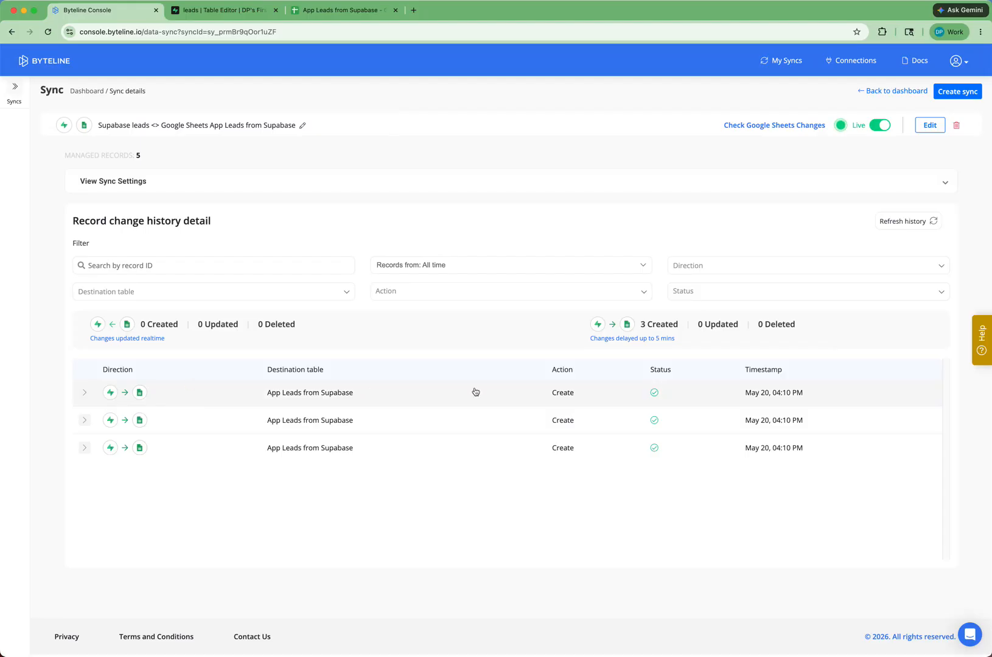
left_click(85, 393)
scroll(284, 424, "down", 2)
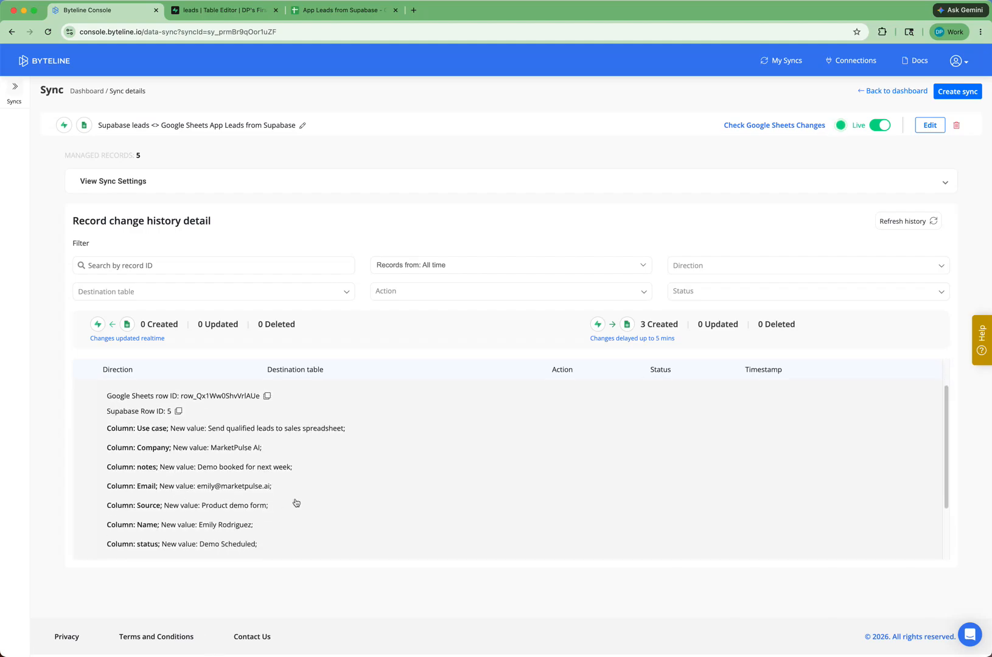
scroll(325, 477, "down", 1)
scroll(326, 478, "up", 2)
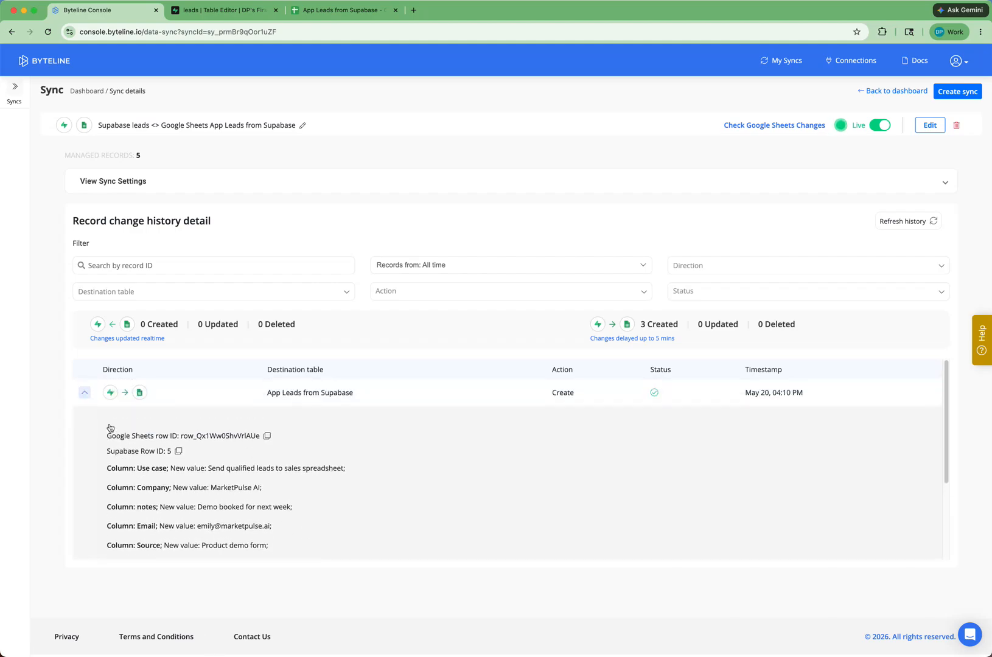
- Collapse the expanded change history entry and look at the record ID search suggestions
left_click(85, 397)
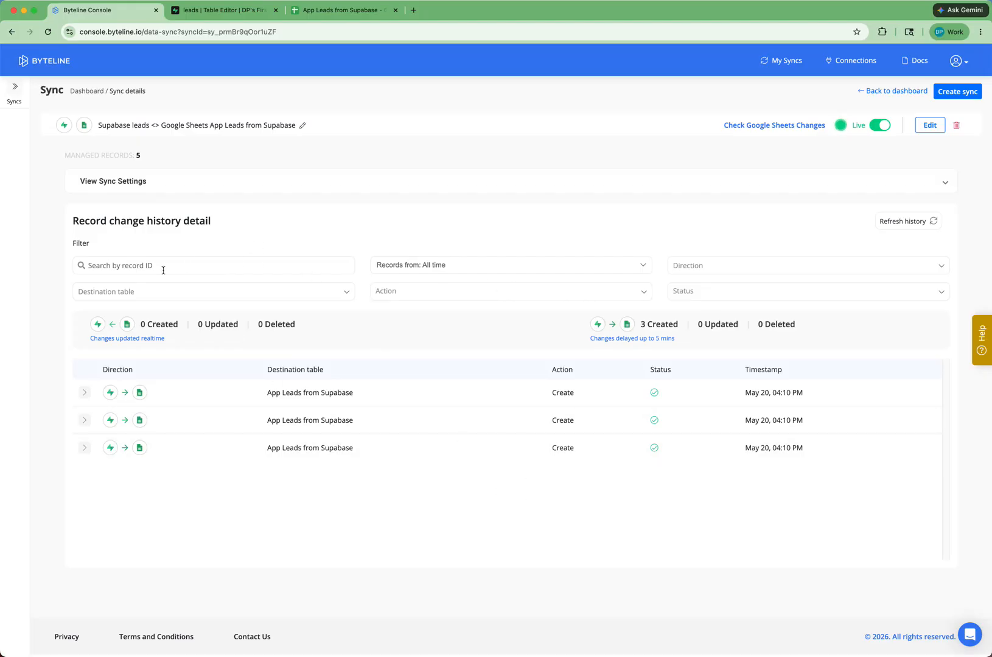
left_click(112, 265)
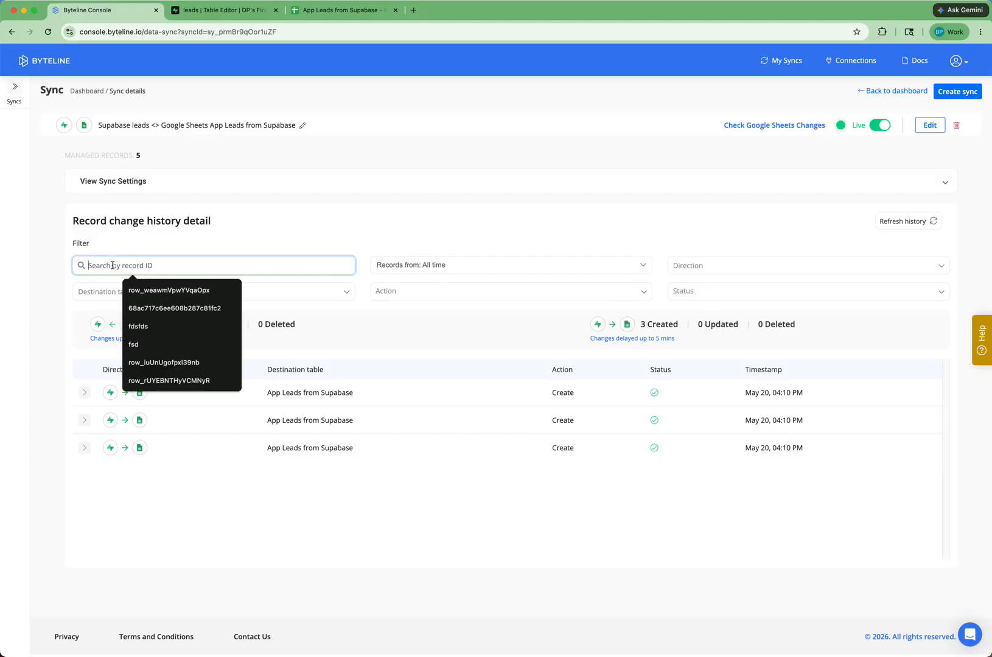
left_click(360, 226)
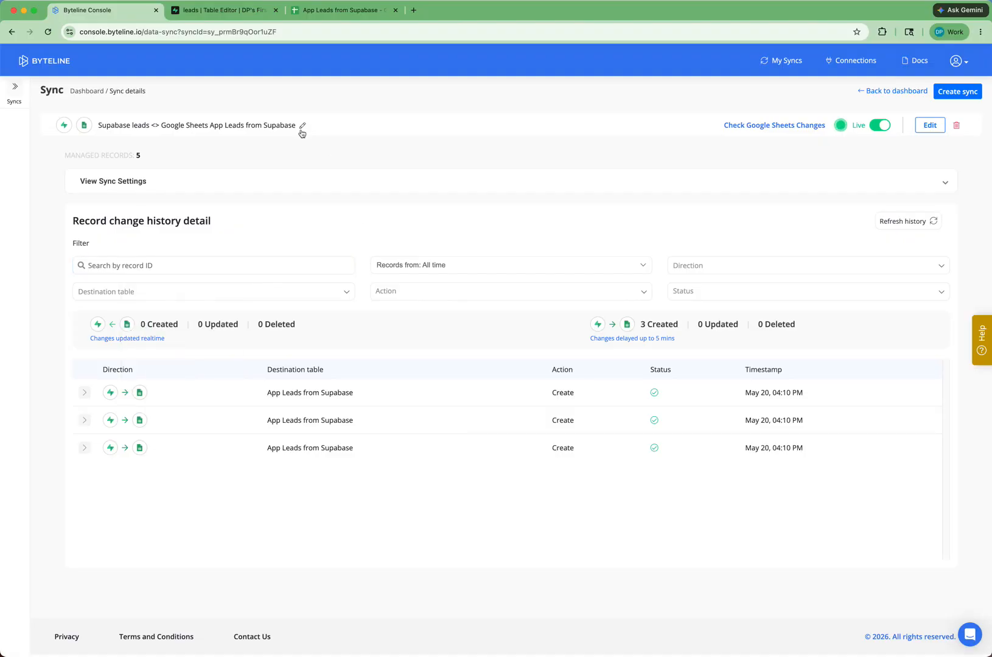
- Switch to the App Leads from Supabase spreadsheet in Google Sheets and set the Acme Growth lead's status to Contacted
left_click(327, 10)
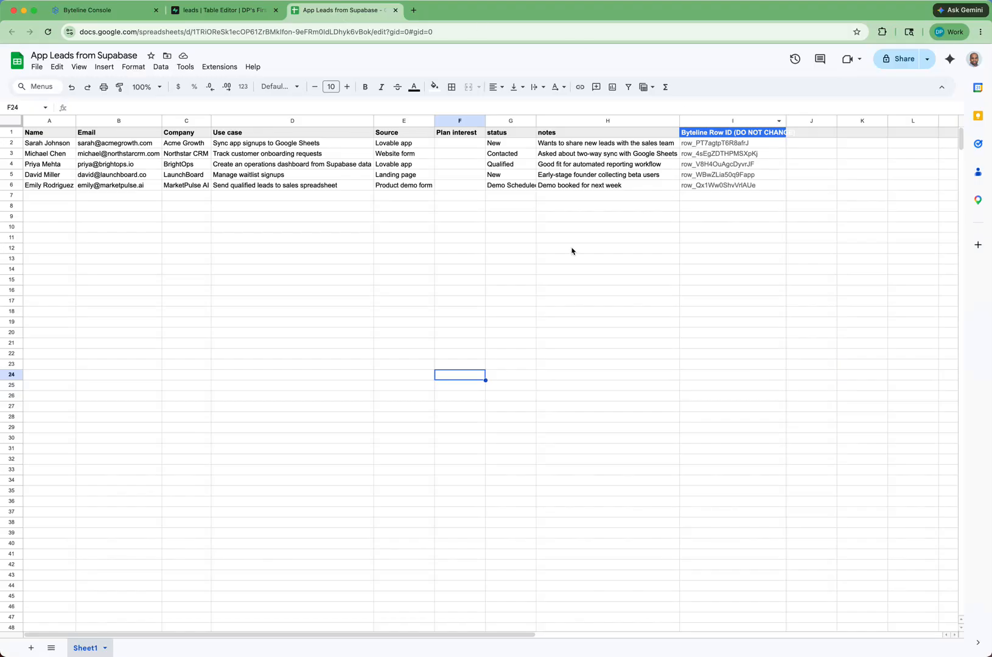
left_click(637, 290)
left_click(504, 144)
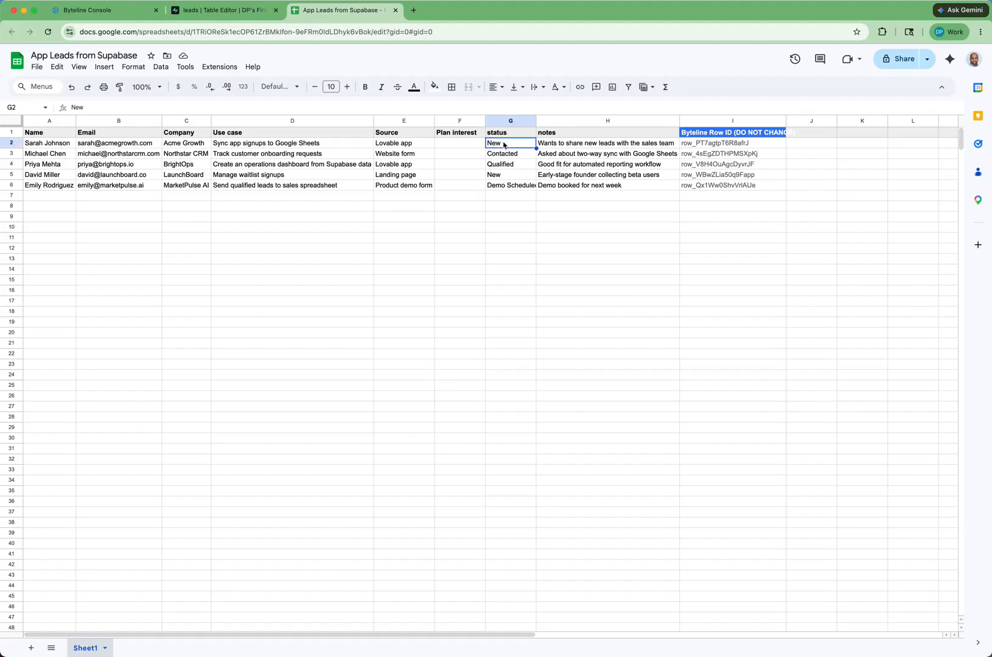
type("Contacted")
- Replace the Acme Growth lead's notes in row 2 with "Interested in a demo"
left_click(576, 144)
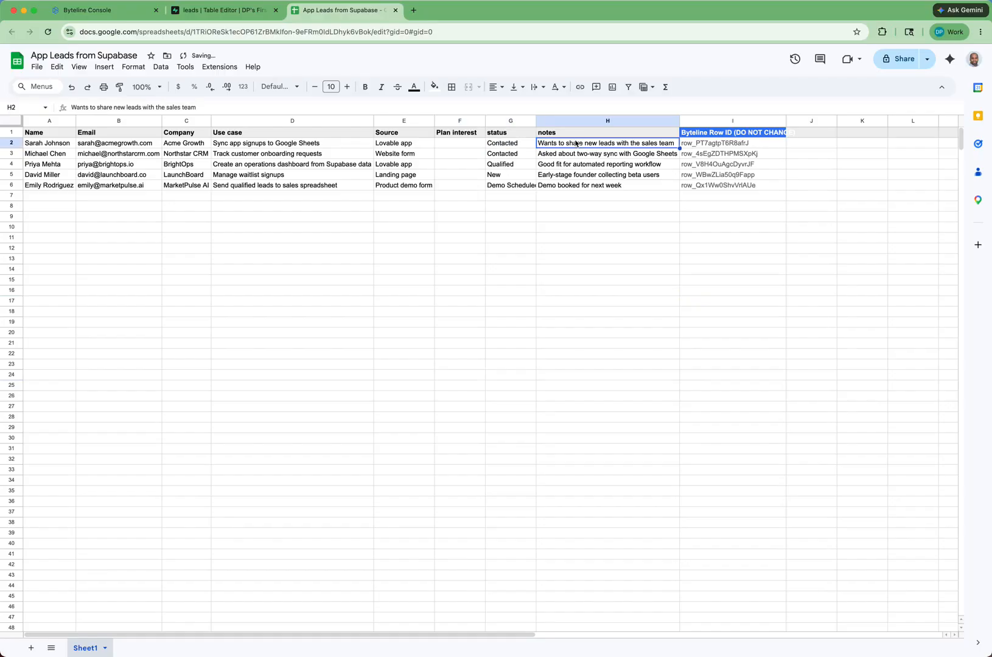
type("Intere")
type("s")
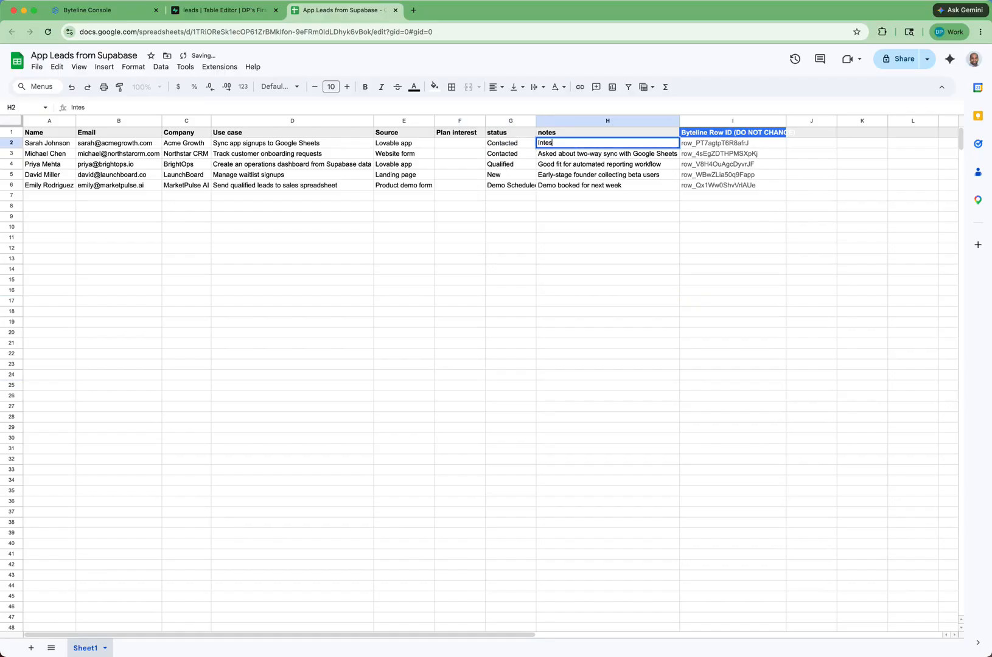
key("BackSpace")
type("rested in a demo")
left_click(559, 217)
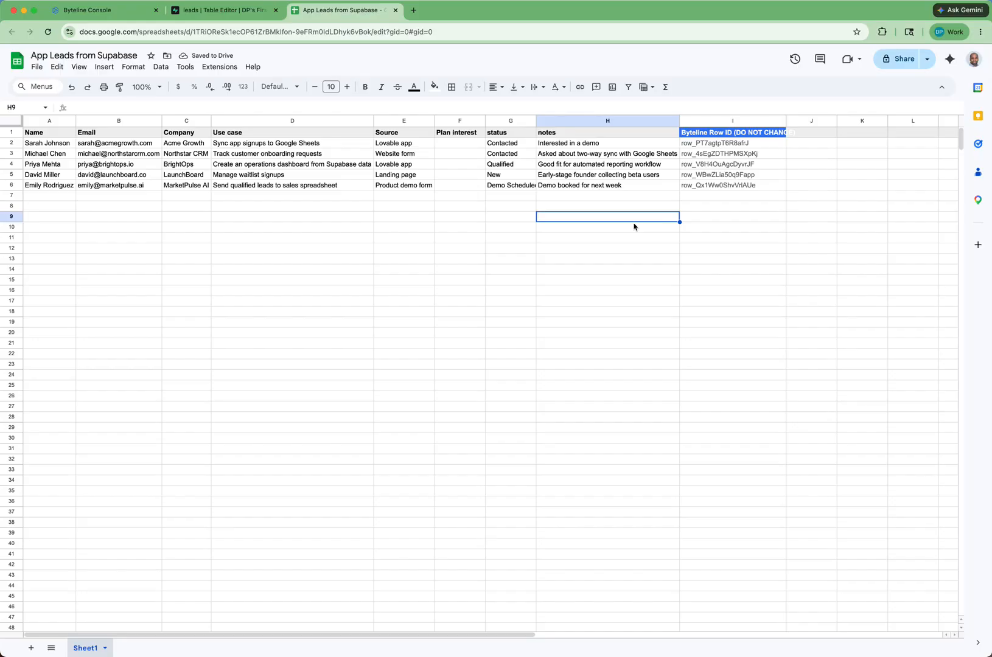
- Examine the newest leads update in Byteline's change history, and check the Acme Growth lead's notes and status in the Supabase leads table
left_click(105, 10)
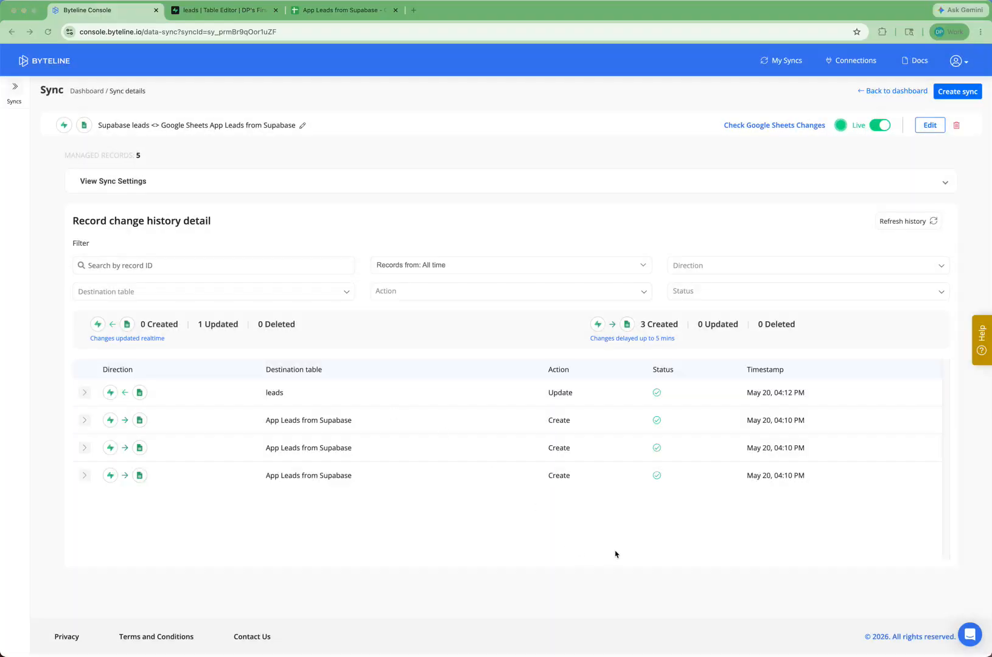
left_click(85, 393)
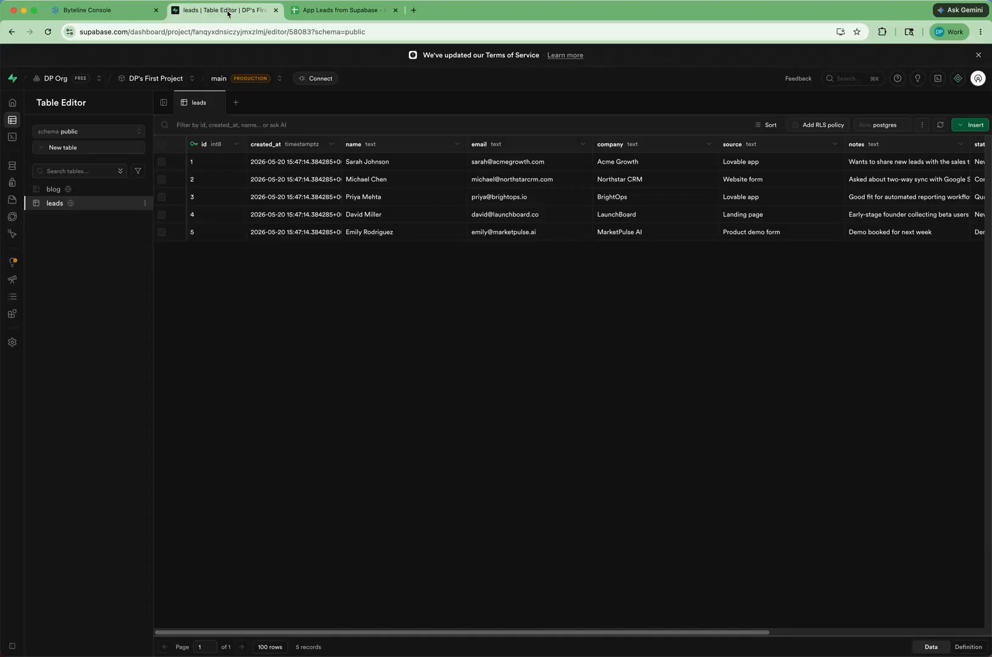
left_click(228, 10)
left_click_drag(584, 635, 739, 639)
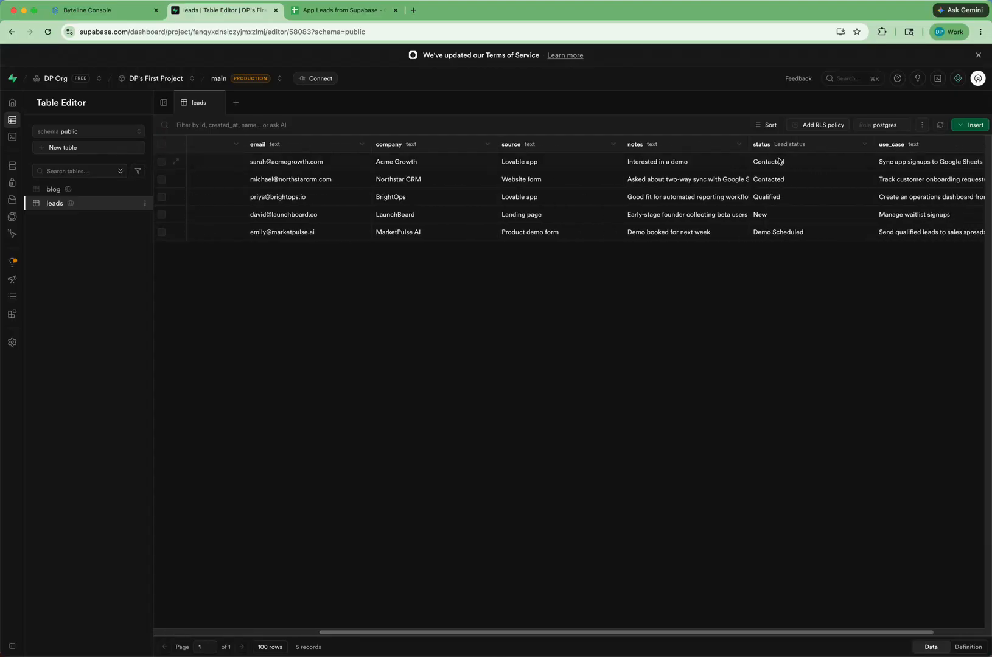
left_click_drag(759, 637, 794, 640)
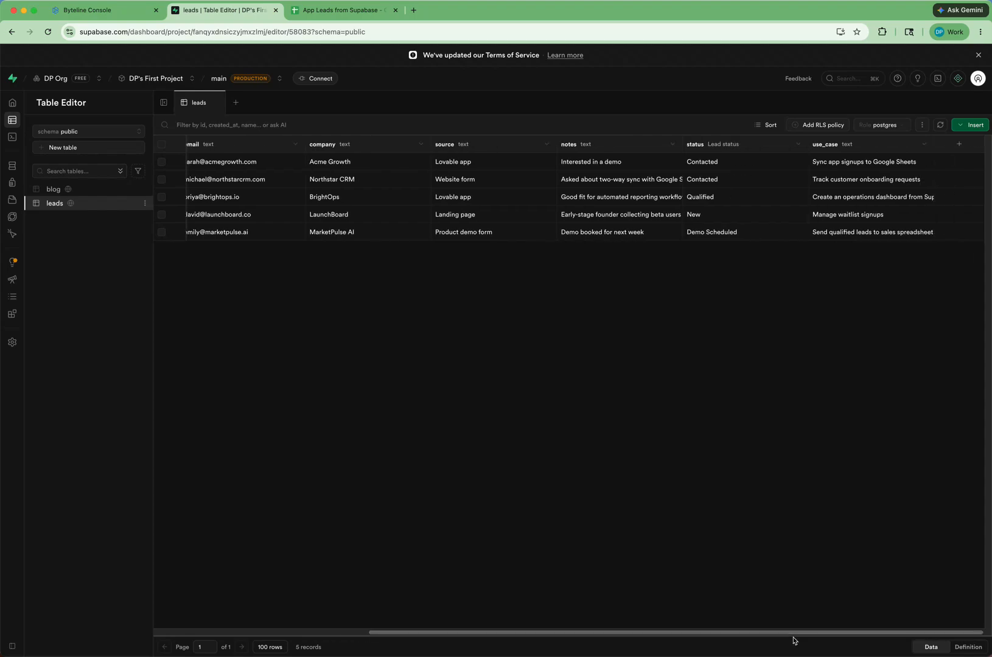